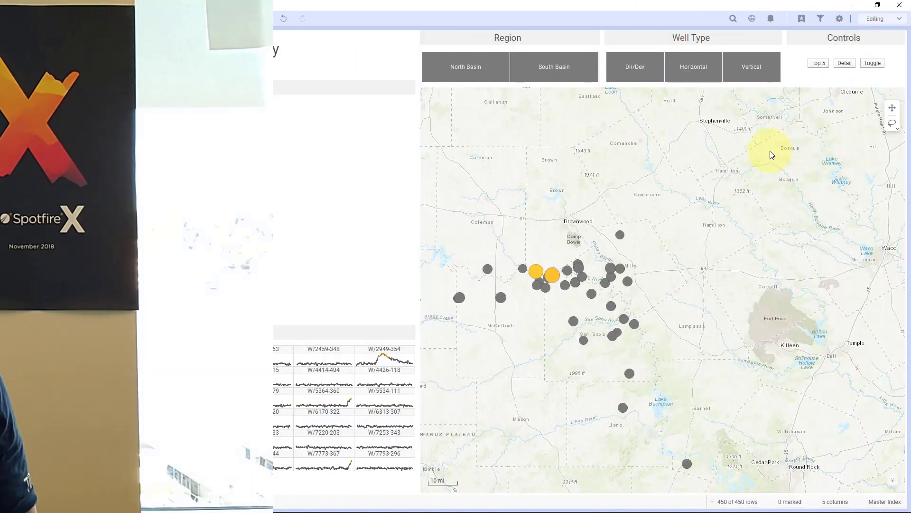
- Toggle the pressure chart to Top 5 and back to all wells, then review the LastUpdated property
left_click(820, 64)
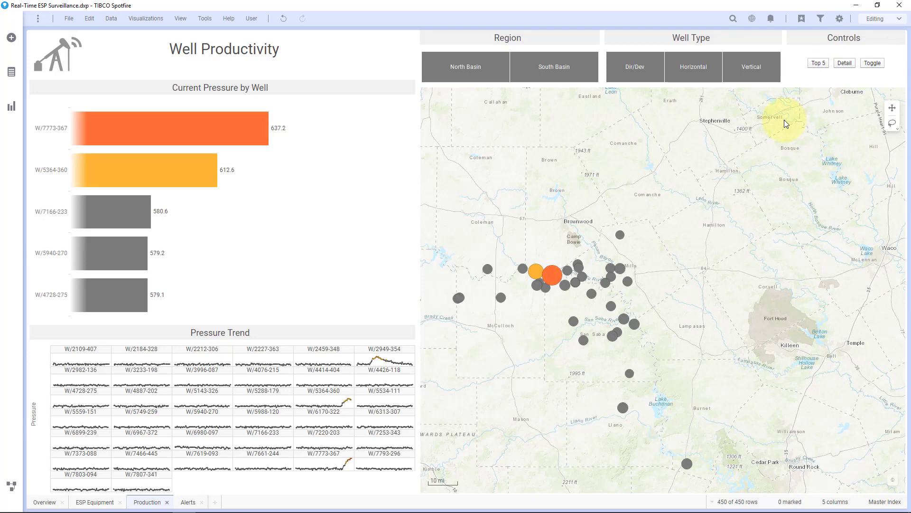
left_click(842, 63)
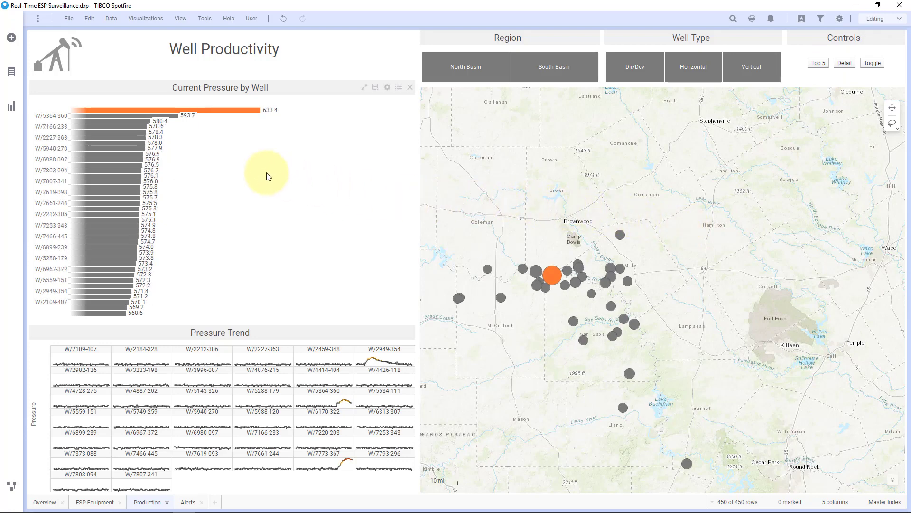
left_click(70, 19)
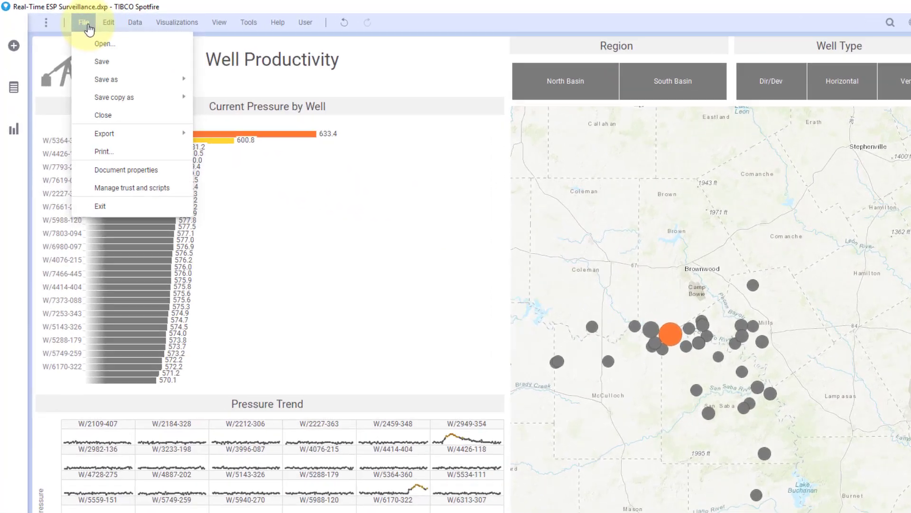
left_click(112, 170)
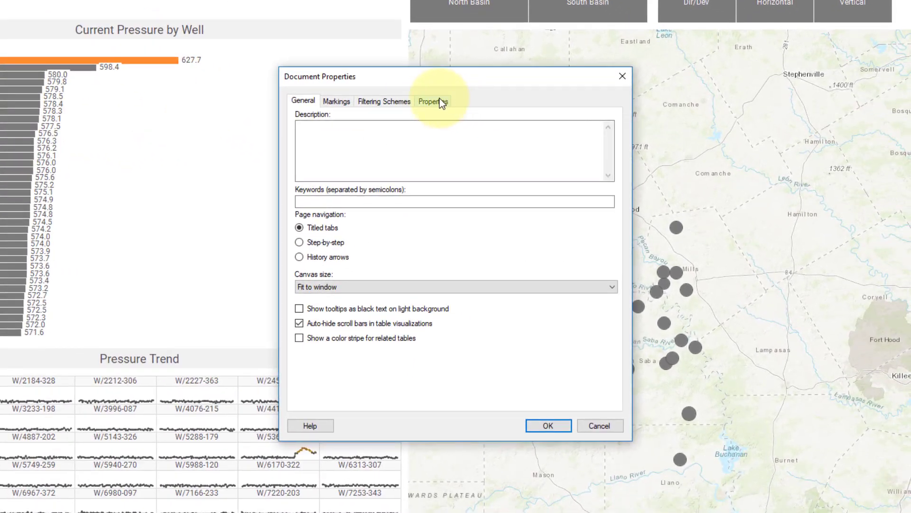
left_click(503, 141)
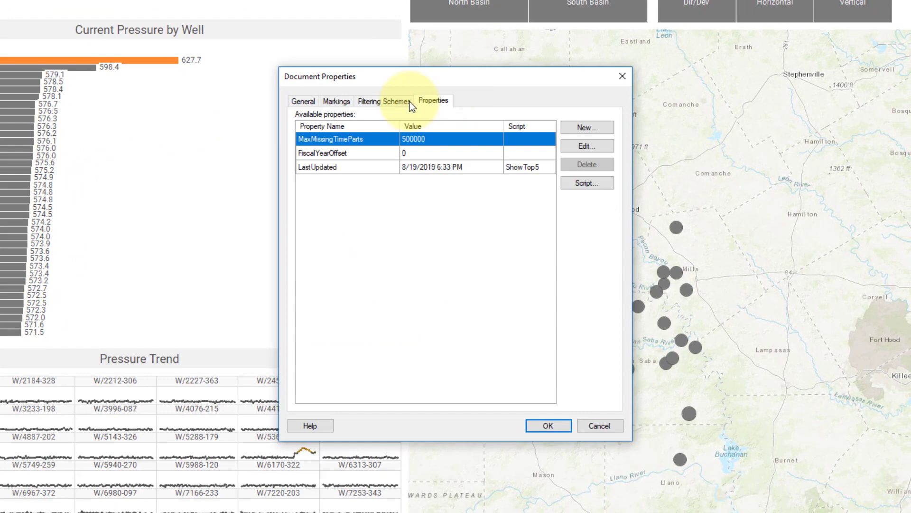
left_click(323, 167)
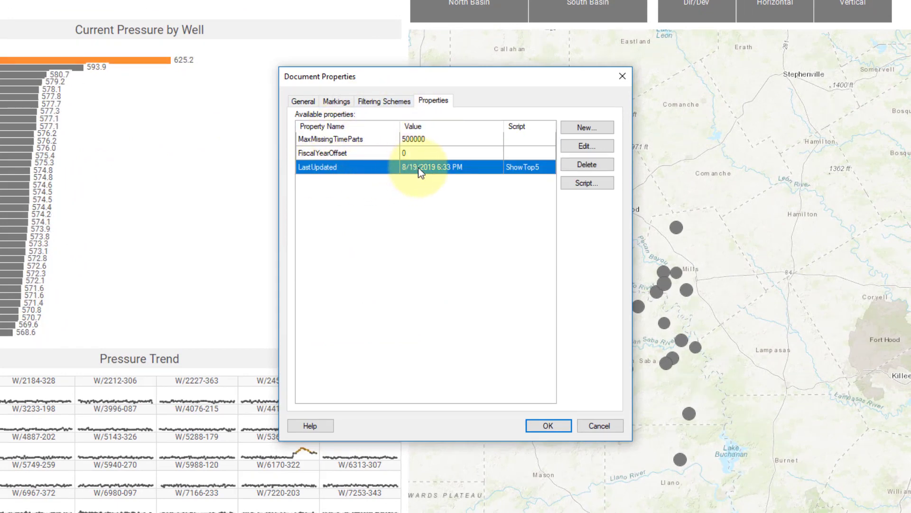
- Create a DateTime document property CurrentTime with value 8/19/2019 2:00PM
left_click(576, 131)
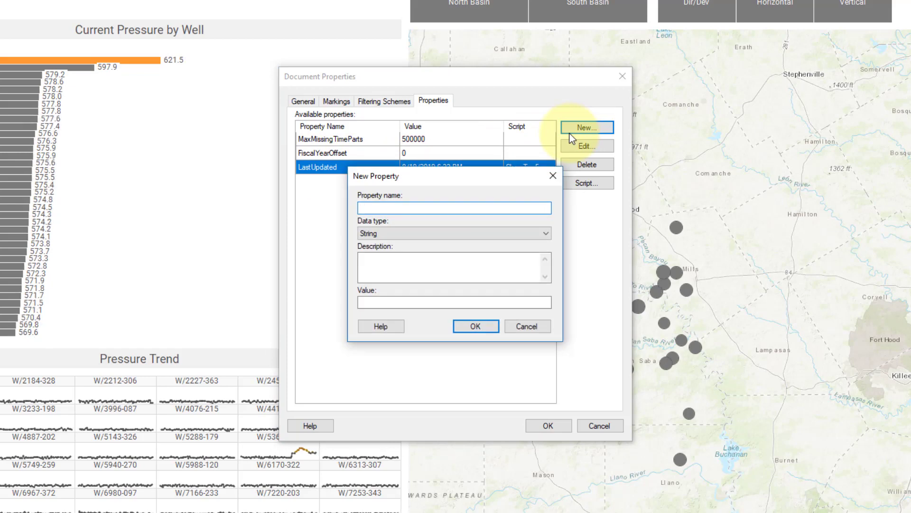
type("Current")
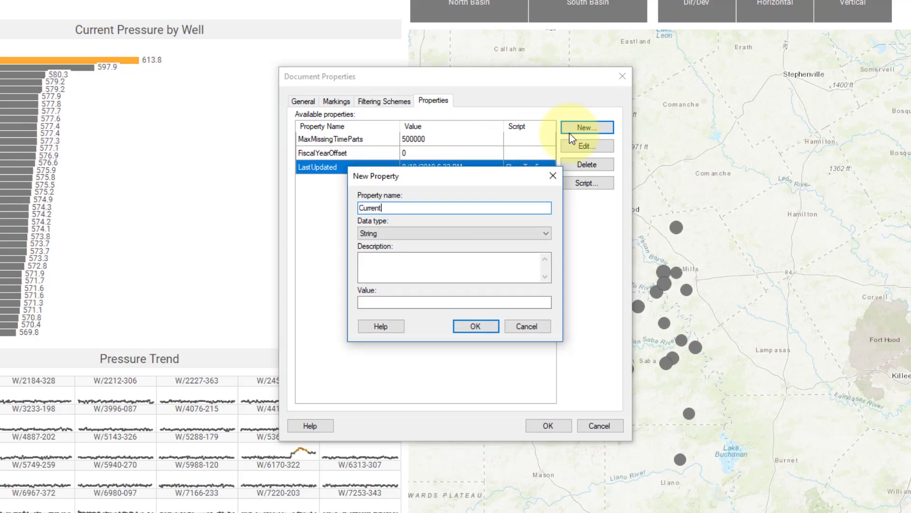
type("Time")
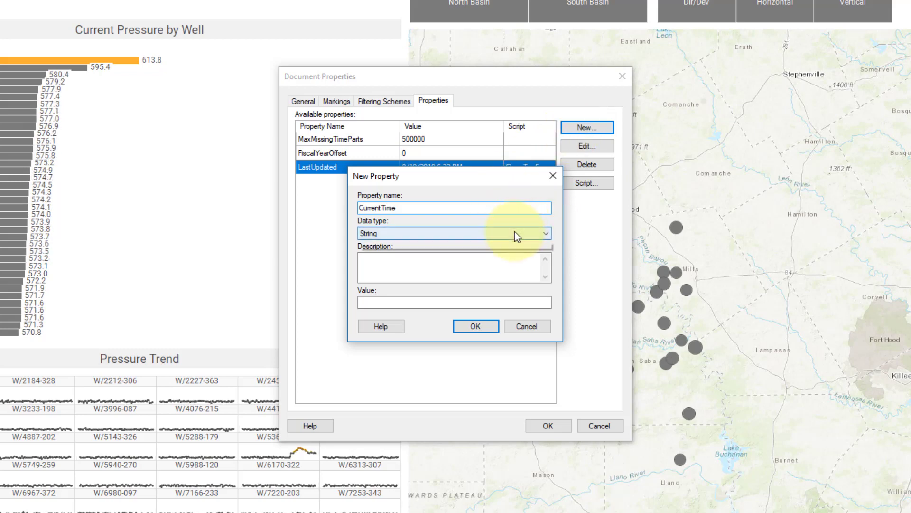
left_click(514, 232)
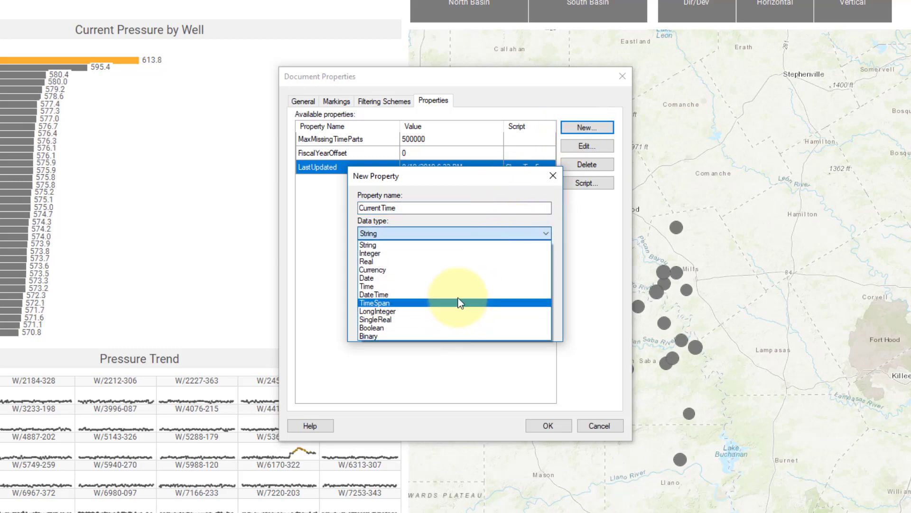
left_click(459, 295)
left_click(397, 304)
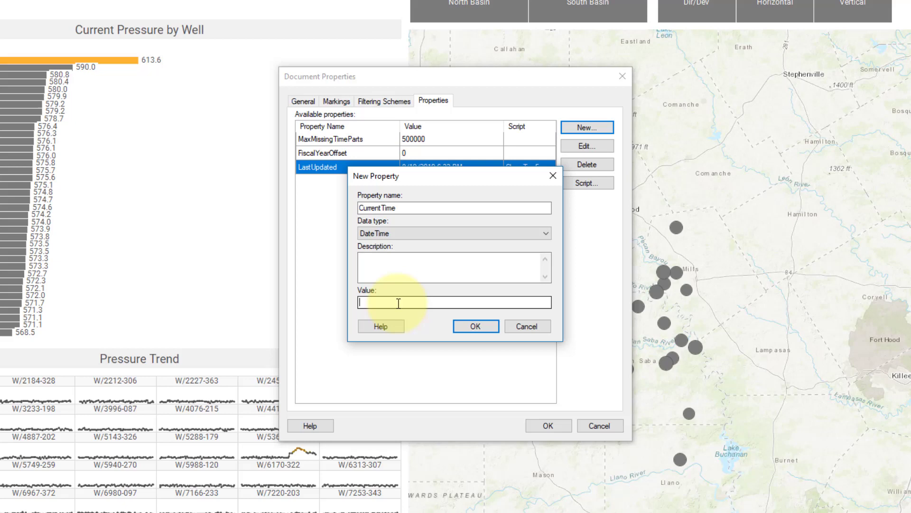
type("8")
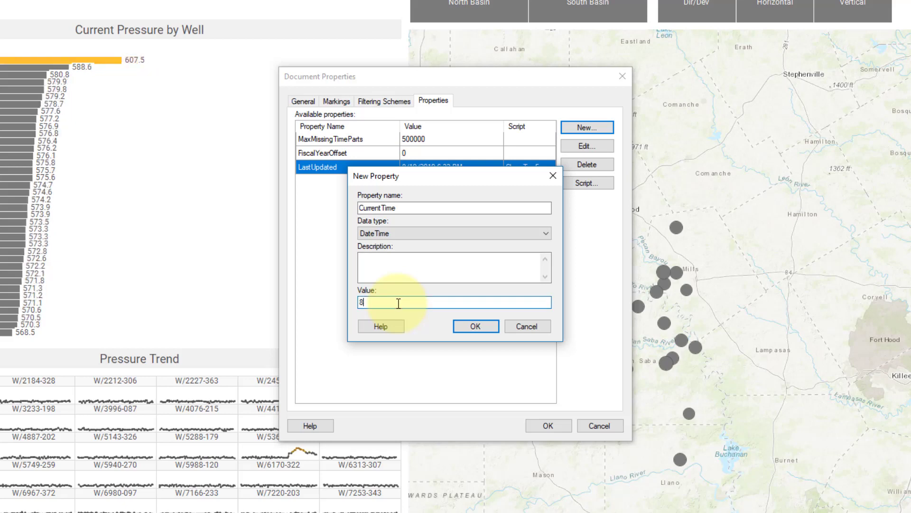
type("/19")
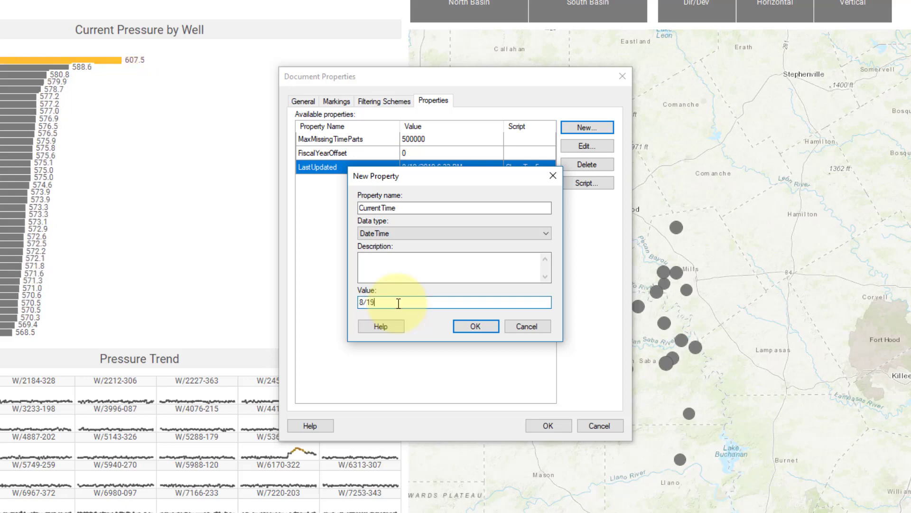
type("/2019")
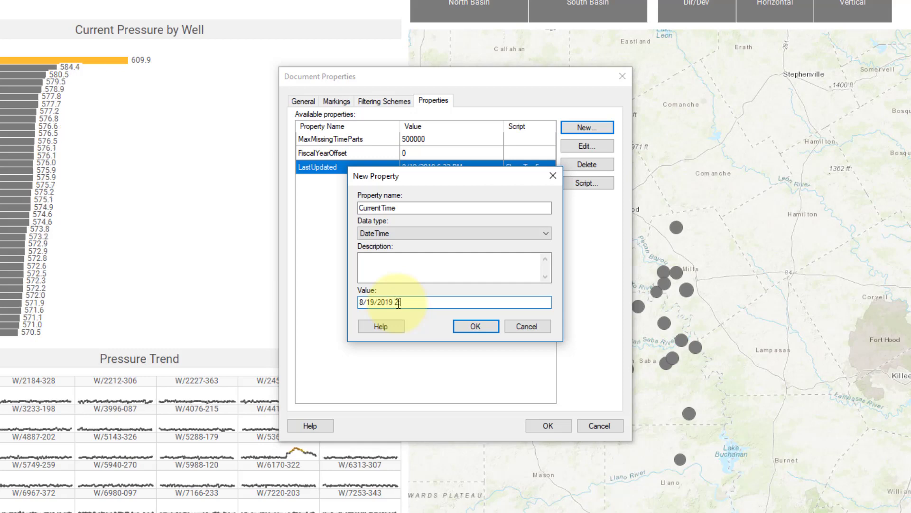
type(" 2:00PM")
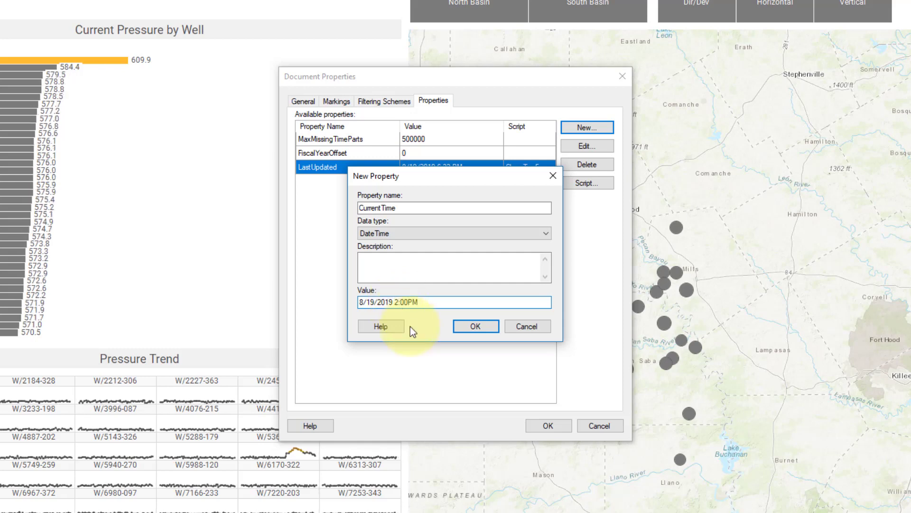
left_click(469, 324)
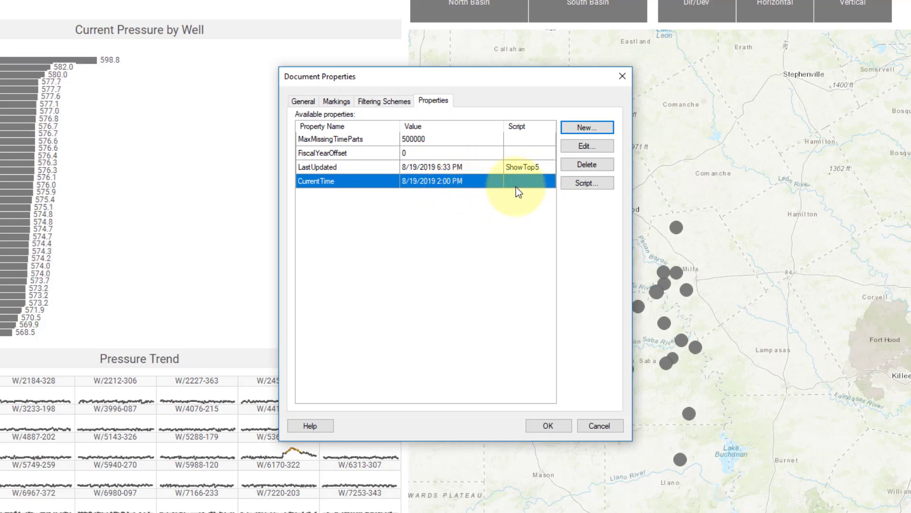
- Make CurrentTime run ShowTop5 on change, with vis targeting Production > Current Pressure by Well
left_click(573, 183)
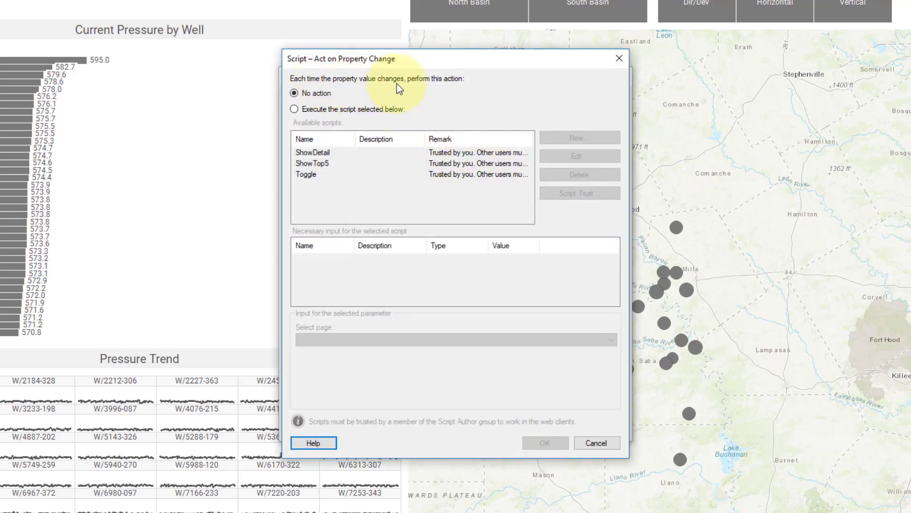
left_click(320, 113)
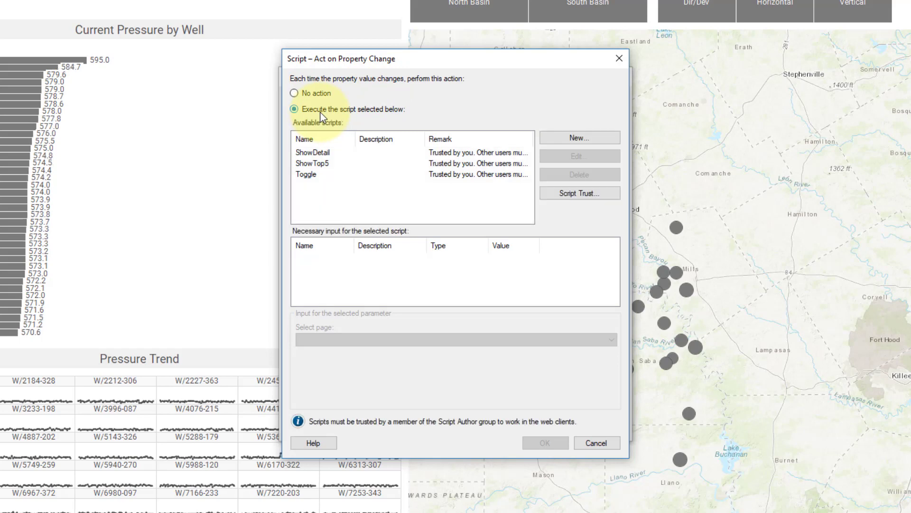
left_click(310, 163)
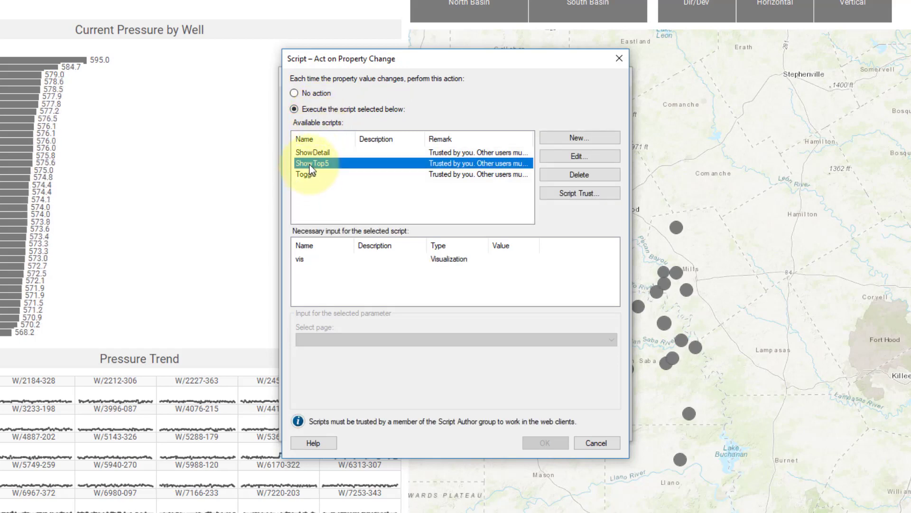
left_click(300, 259)
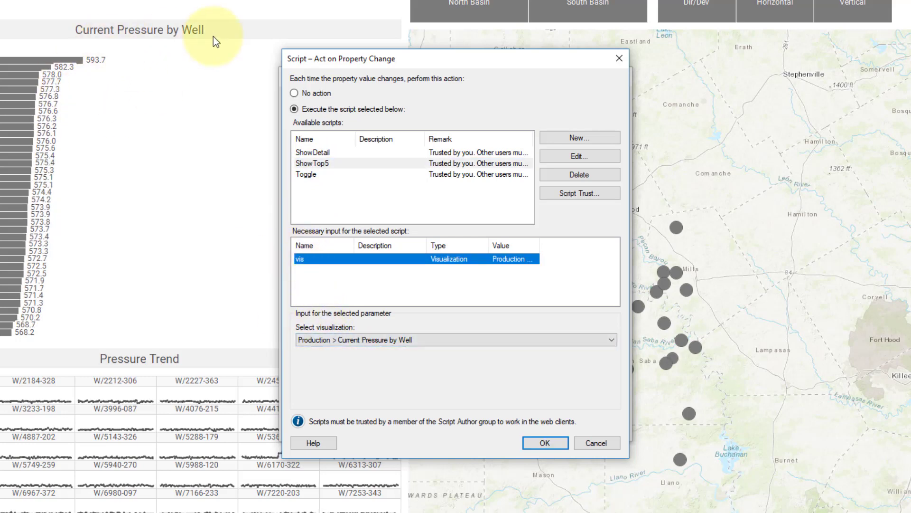
left_click(369, 339)
left_click(372, 350)
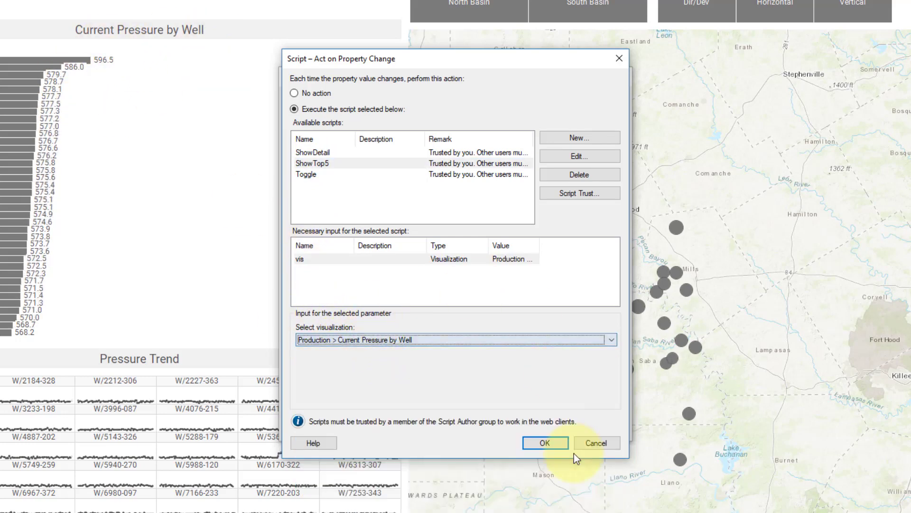
left_click(562, 446)
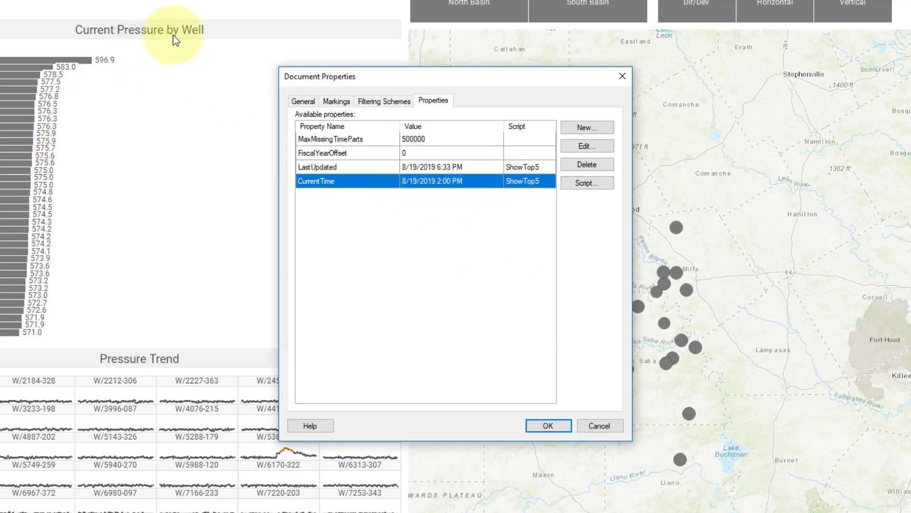
- Close Document Properties and open the RunIronPython data function's script from Data Function Properties
left_click(533, 426)
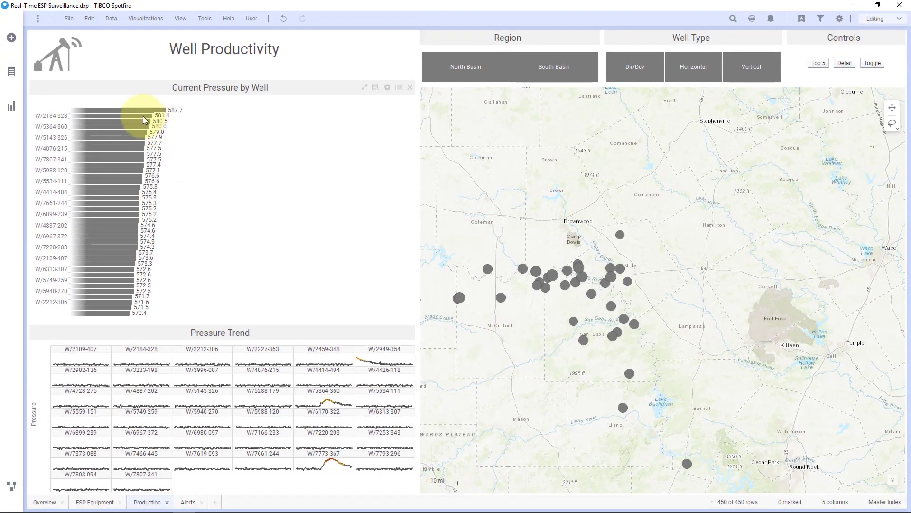
left_click(111, 19)
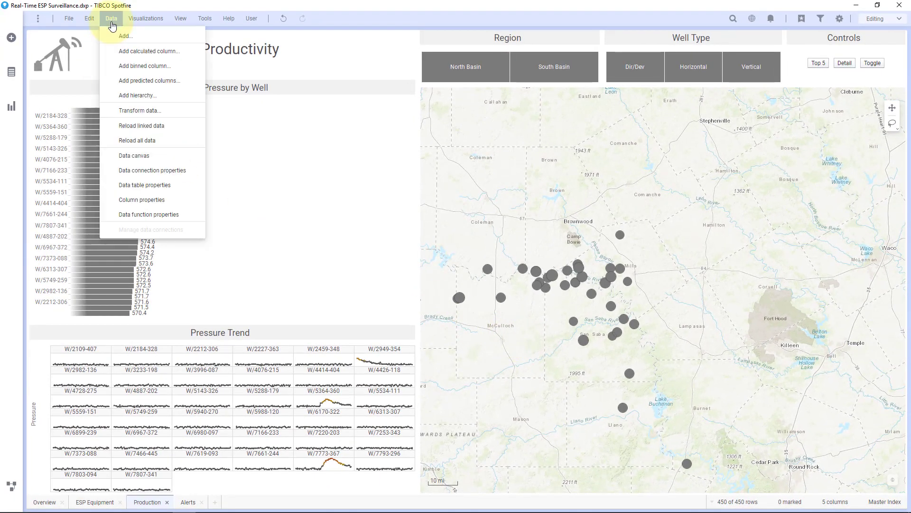
left_click(180, 215)
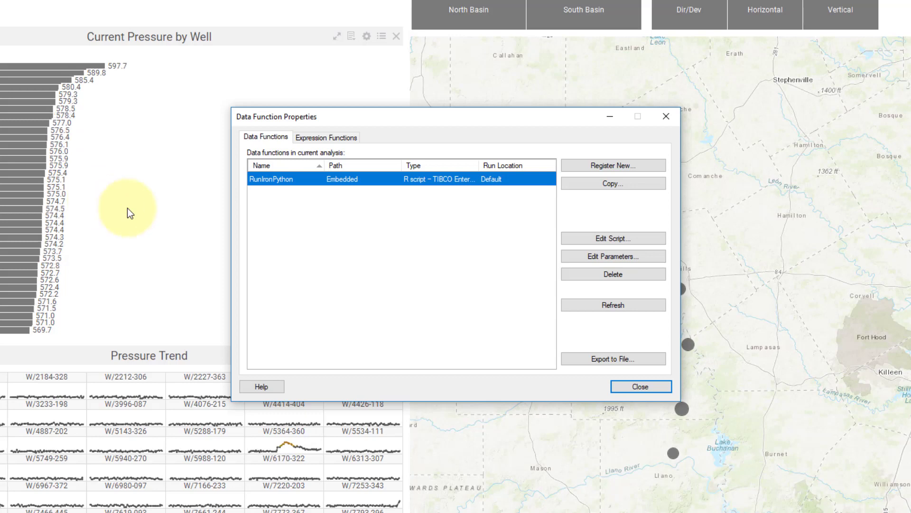
left_click(576, 238)
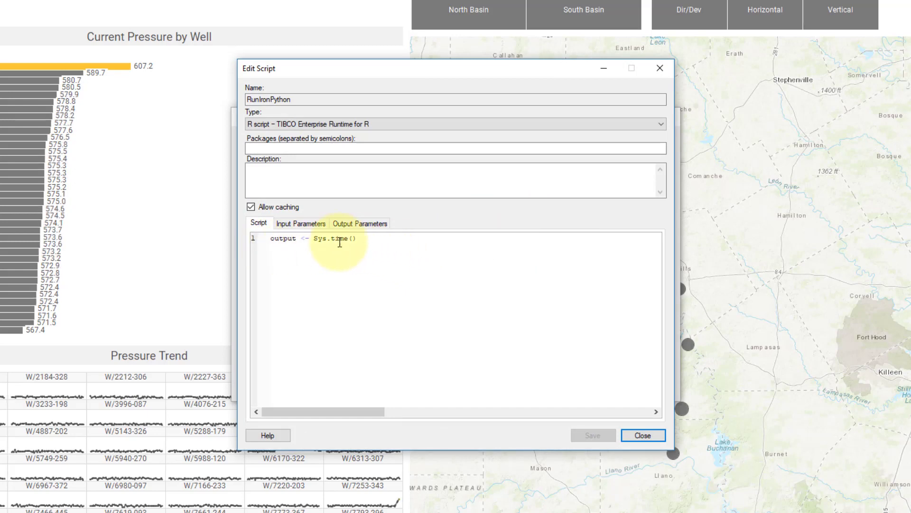
- Keep 'output' as a Value parameter returning Sys.time(), then save and close the RunIronPython script
left_click_drag(362, 237, 317, 238)
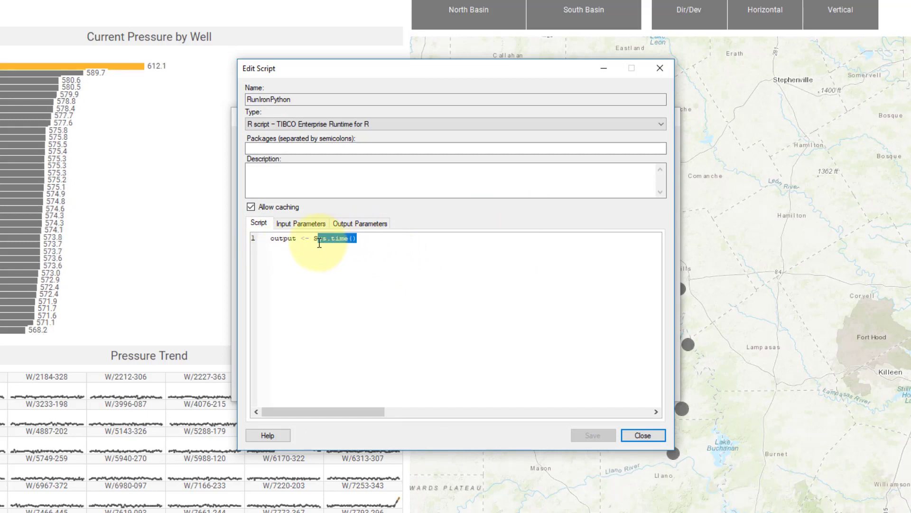
left_click(292, 239)
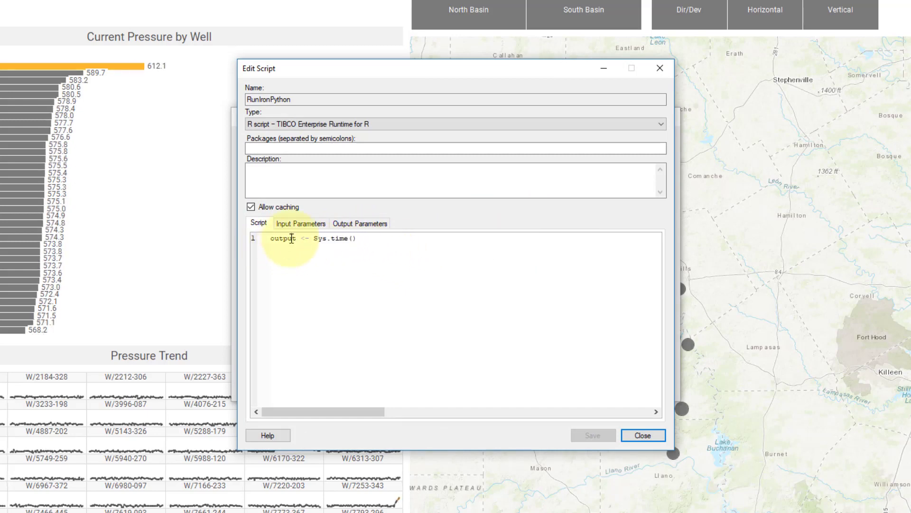
left_click(359, 223)
left_click(346, 269)
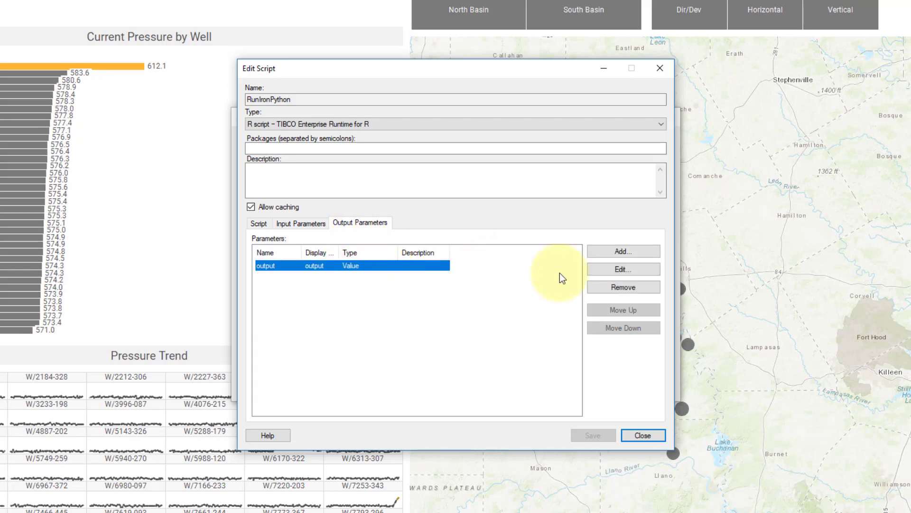
left_click(610, 269)
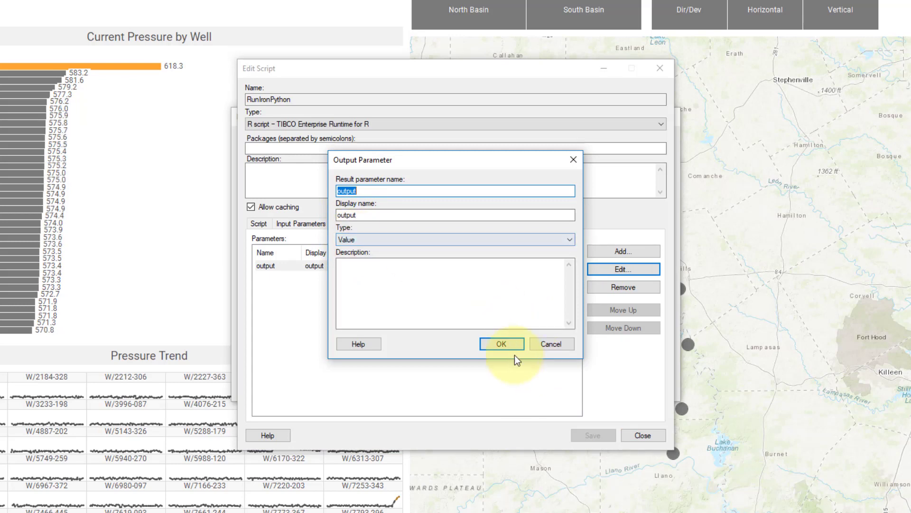
left_click(504, 343)
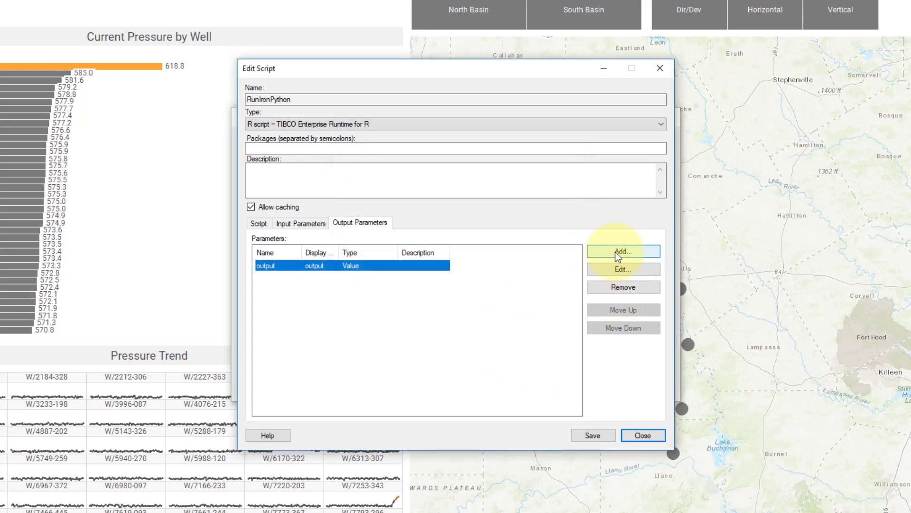
left_click(593, 433)
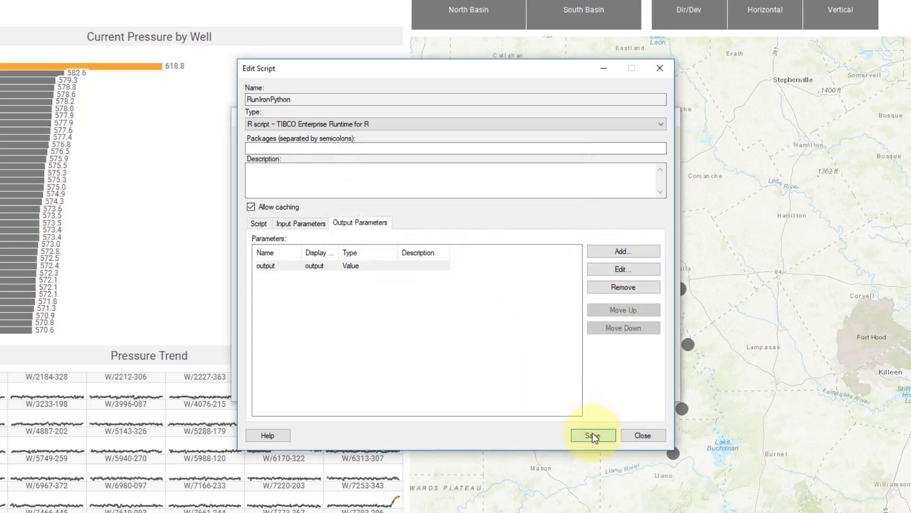
left_click(636, 434)
- Map the RunIronPython output to the CurrentTime document property
left_click(604, 255)
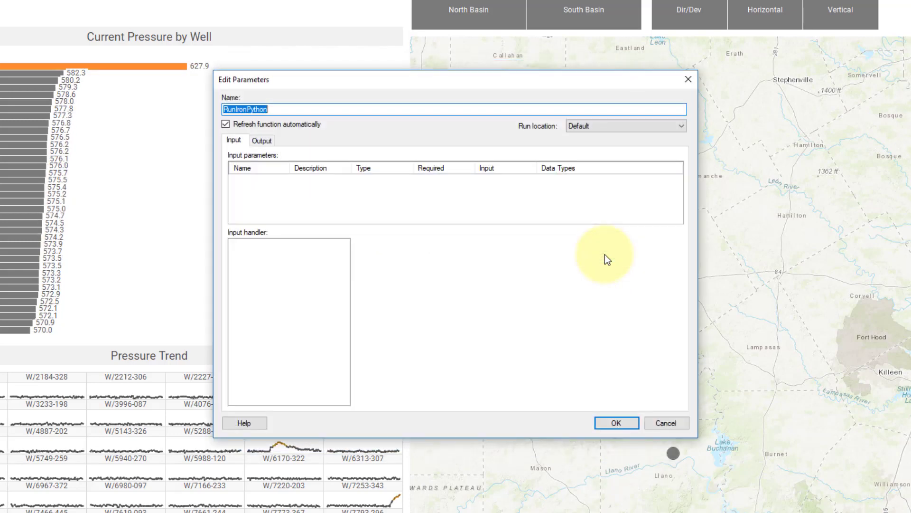
left_click(262, 141)
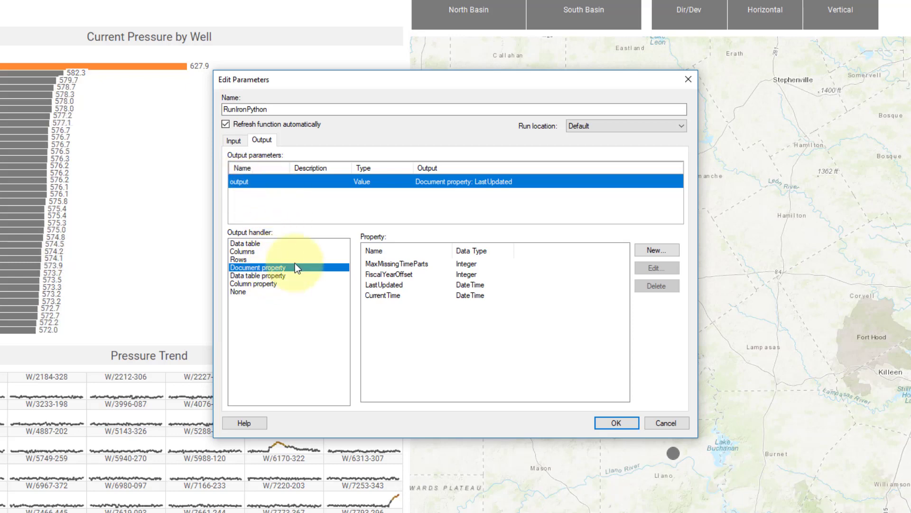
left_click(372, 295)
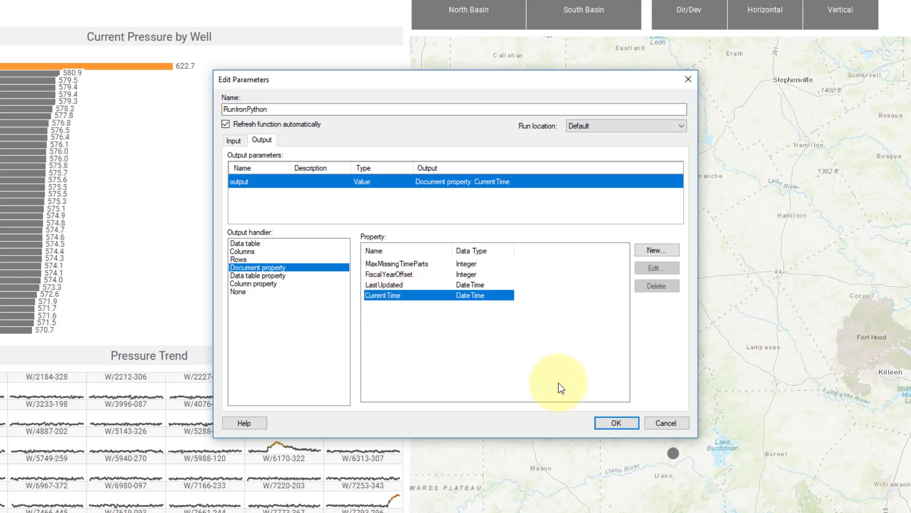
left_click(607, 421)
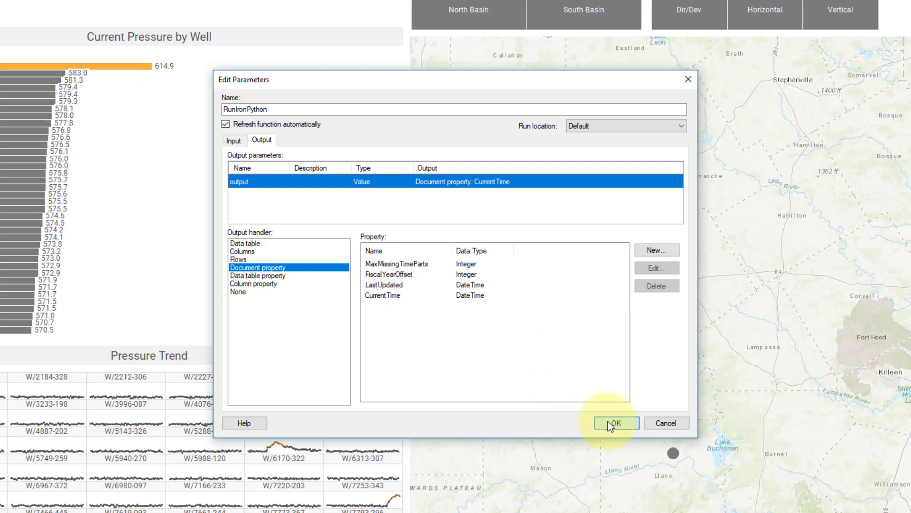
left_click(608, 421)
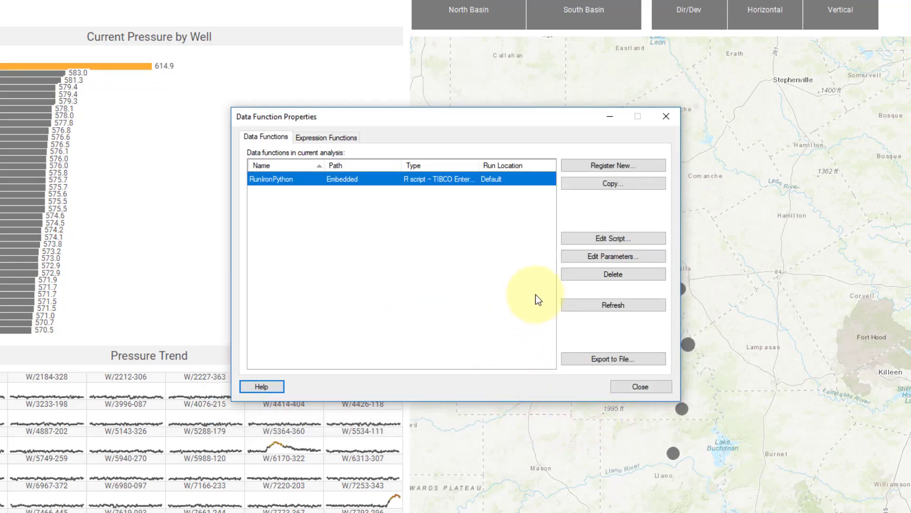
- Accept the data function parameters unchanged and close Data Function Properties
left_click(581, 256)
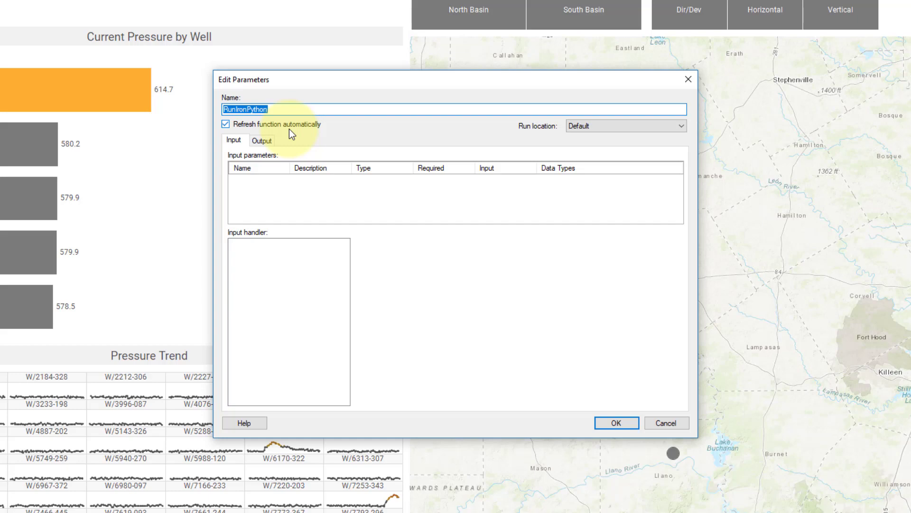
left_click(609, 426)
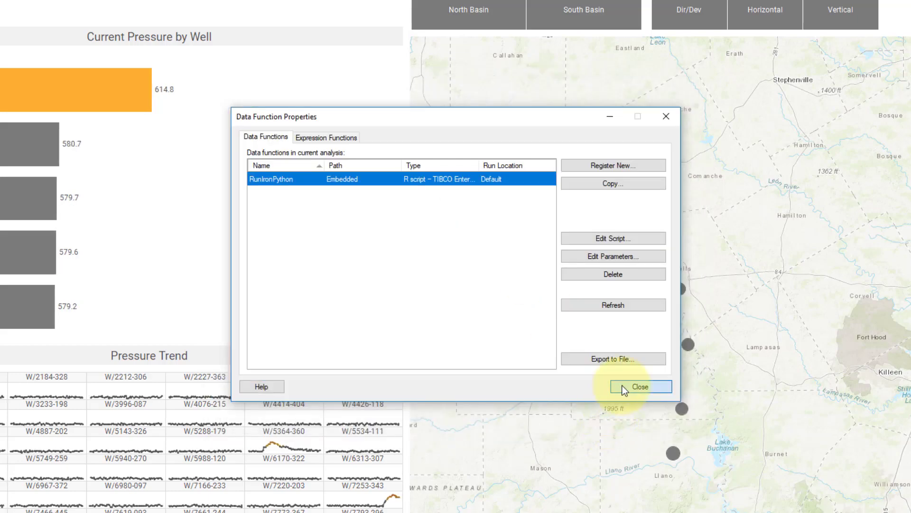
left_click(622, 385)
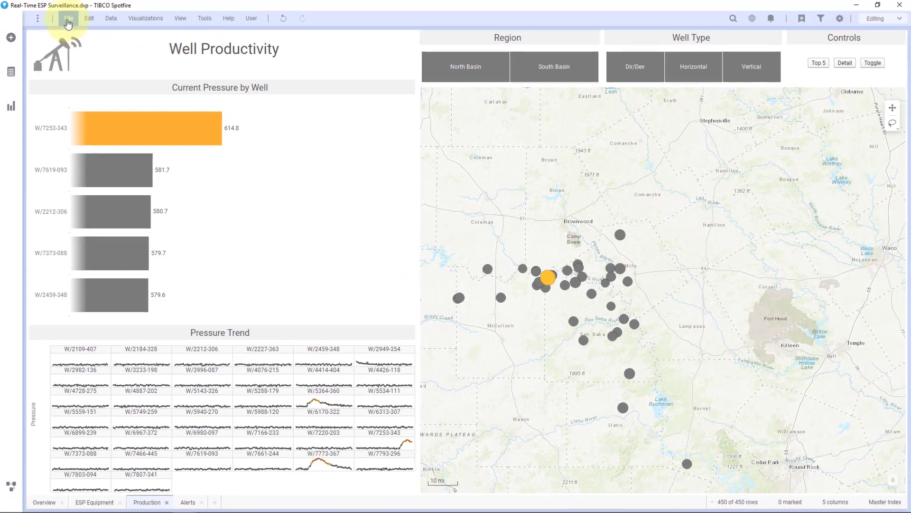
left_click(89, 19)
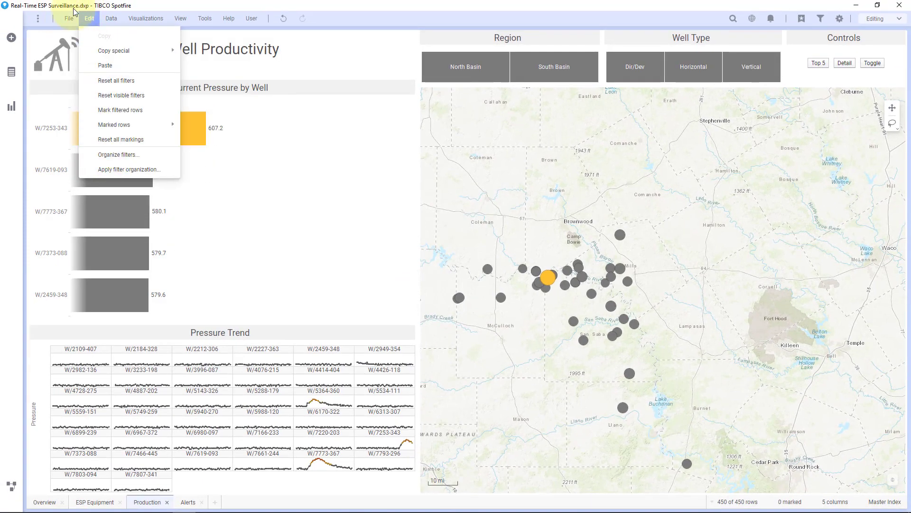
- Remove the LastUpdated property from the document's Properties list, confirming the deletion
left_click(69, 18)
left_click(117, 139)
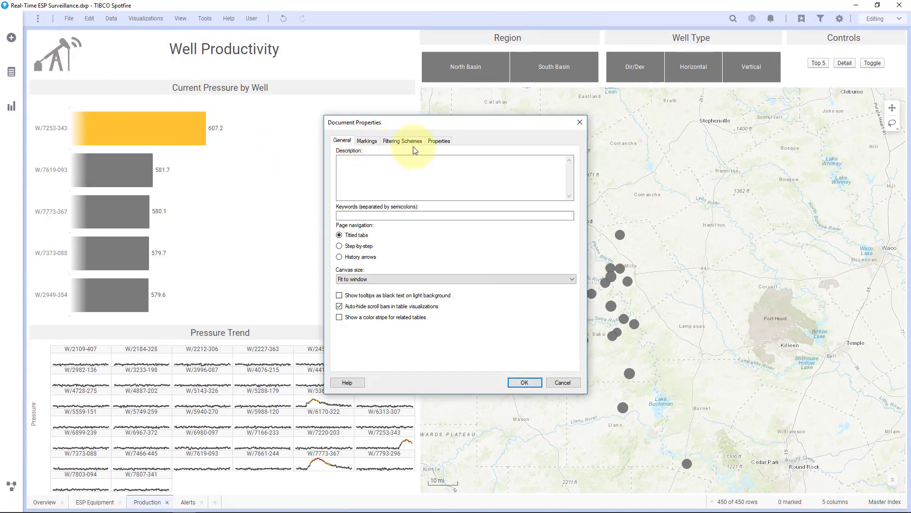
left_click(439, 141)
left_click(510, 190)
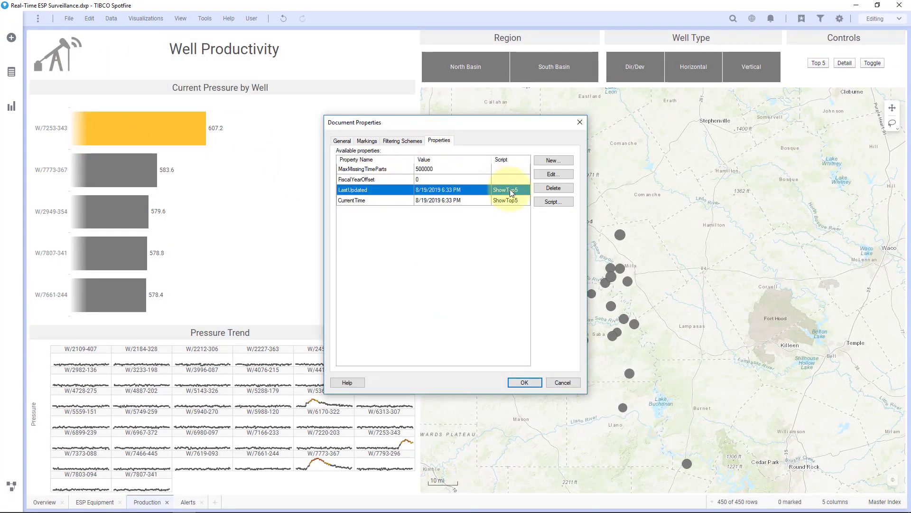
left_click(547, 188)
left_click(467, 294)
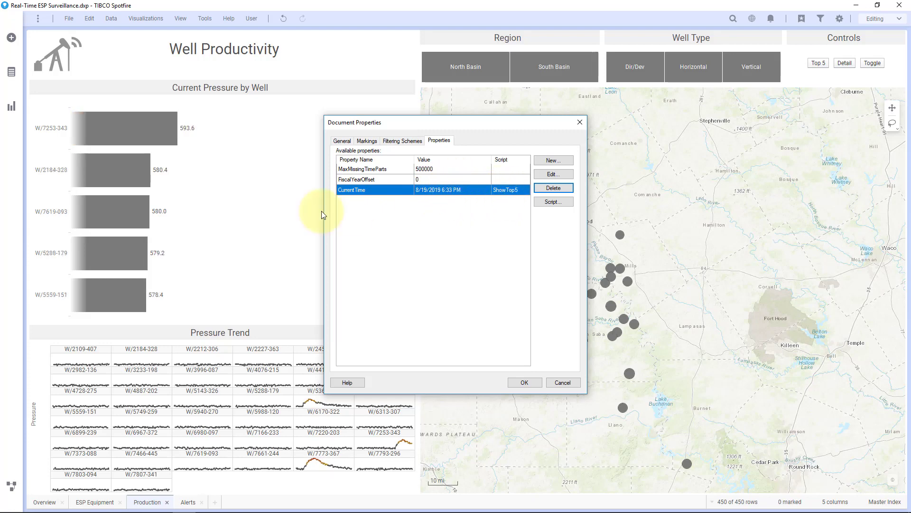
- Close Document Properties, switch the pressure chart to Detail view, and save the .dxp with Ctrl+S
left_click(524, 383)
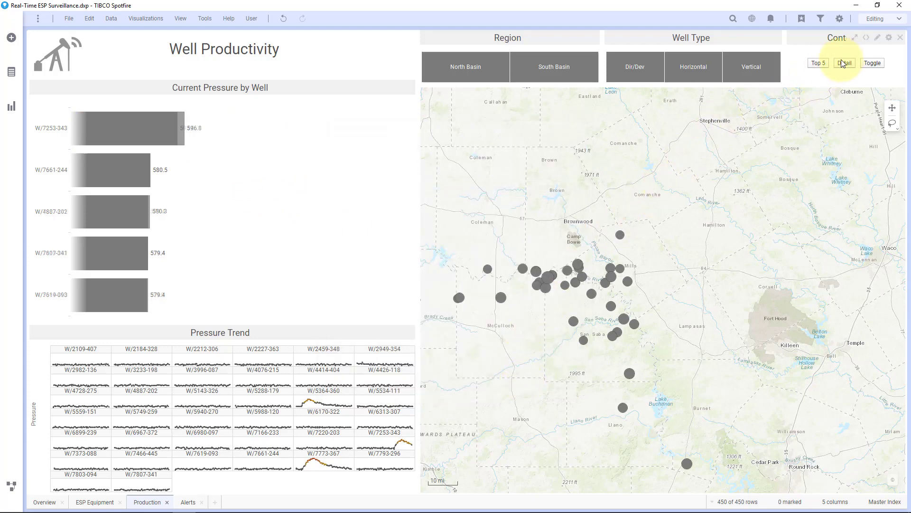
left_click(850, 71)
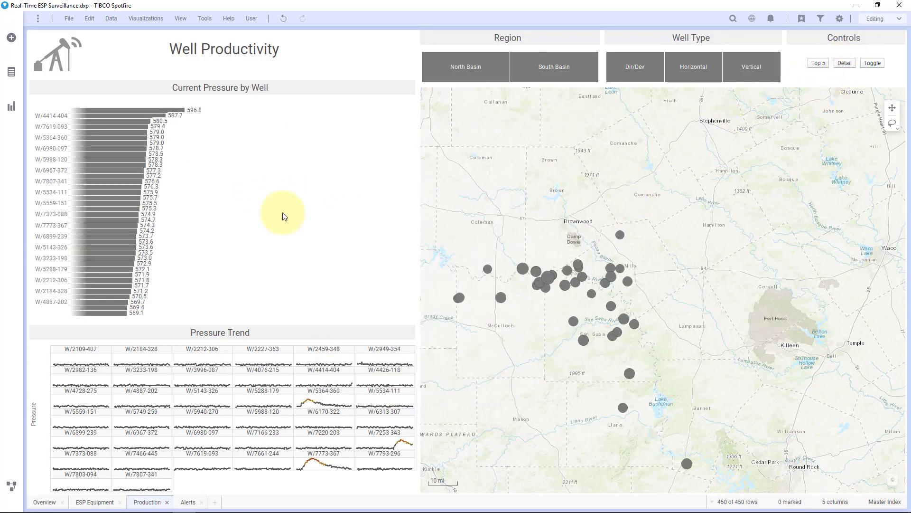
left_click(69, 19)
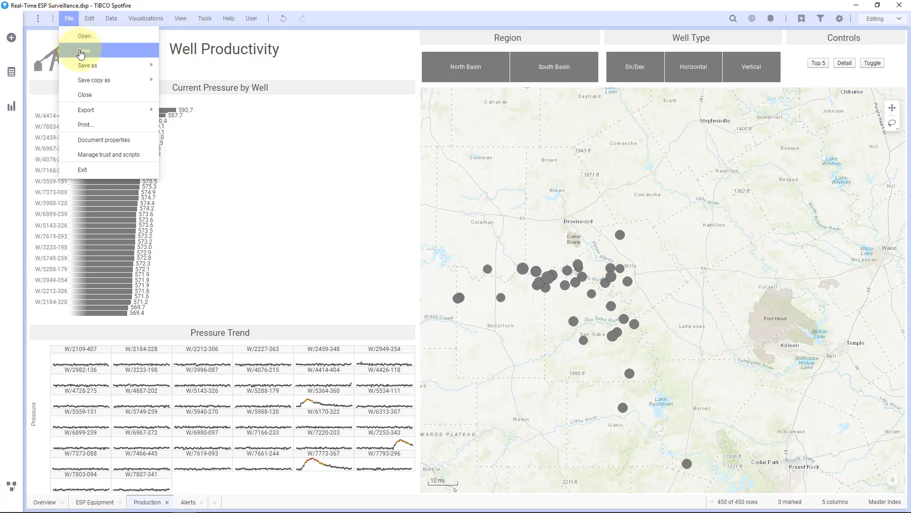
key("Escape")
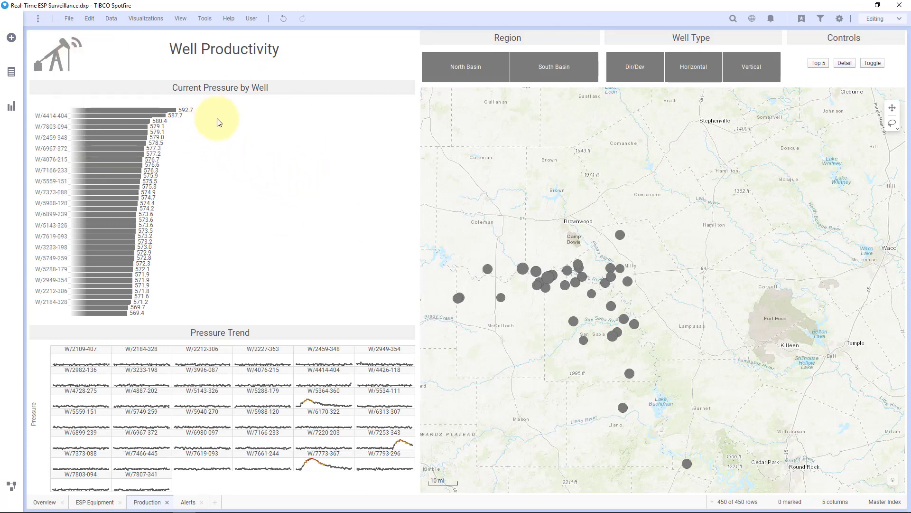
key("ctrl+s")
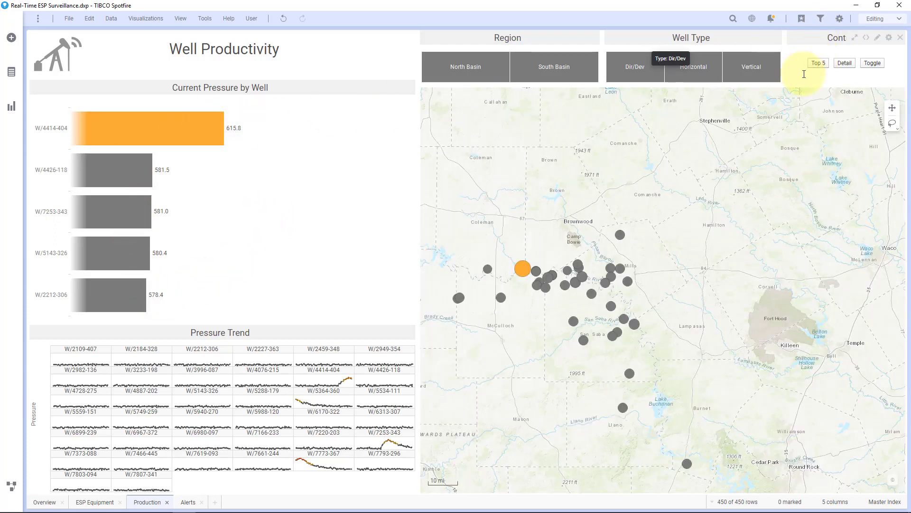
- Reopen the document's Properties tab to check CurrentTime reads 8/19/2019 6:46 PM
left_click(70, 20)
left_click(97, 148)
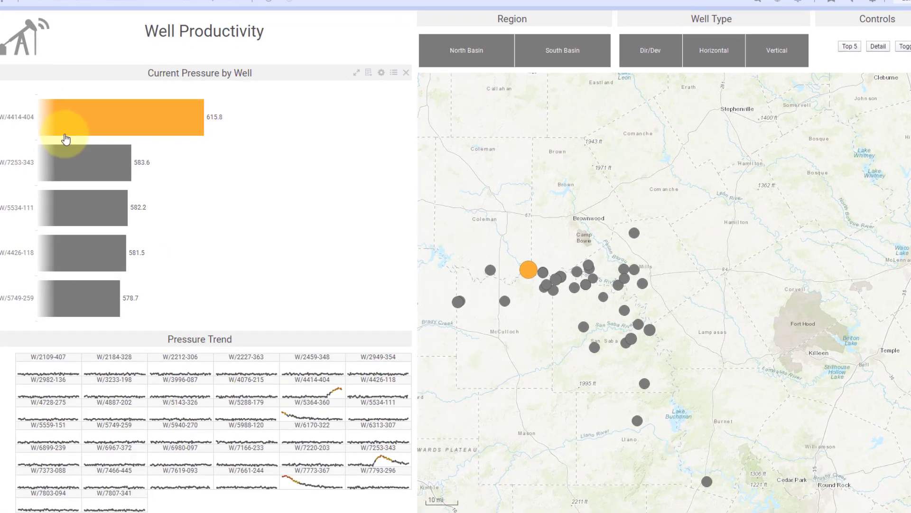
left_click(438, 140)
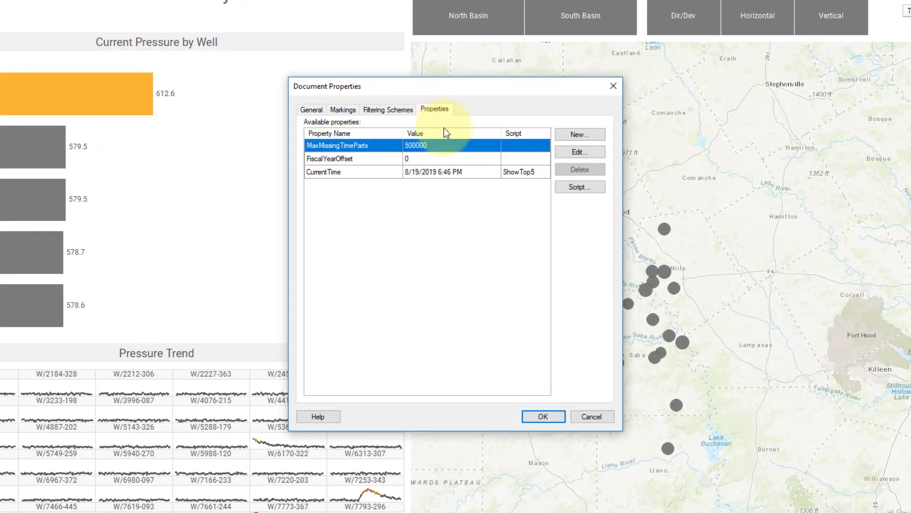